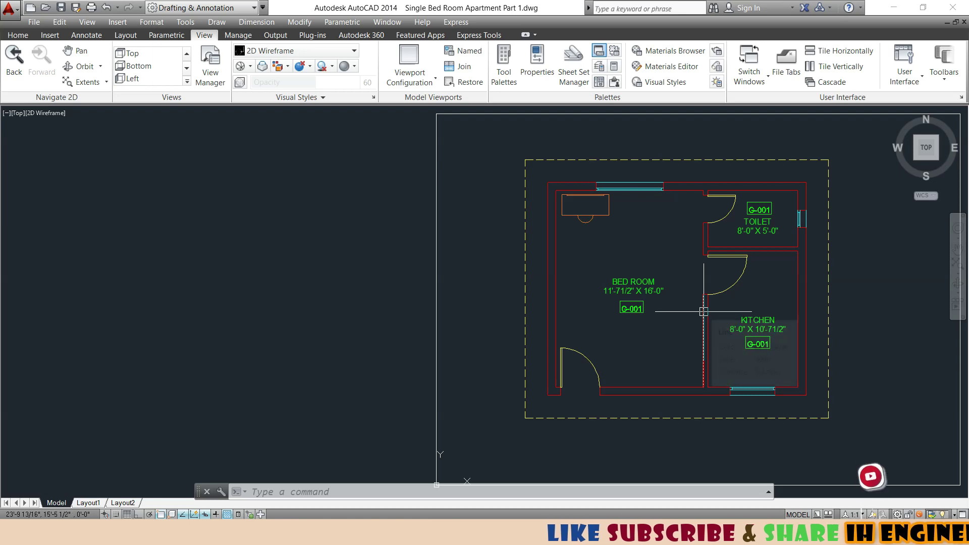
Zoom out, pan away from the floor plan, and zoom in on the lone diagonal line
{"action": "scroll", "coordinate": [439, 268], "scroll_direction": "down", "scroll_amount": 2}
{"action": "middle_click_drag", "start_coordinate": [440, 268], "coordinate": [635, 280]}
{"action": "middle_click_drag", "start_coordinate": [472, 260], "coordinate": [546, 256]}
{"action": "scroll", "coordinate": [498, 253], "scroll_direction": "up", "scroll_amount": 2}
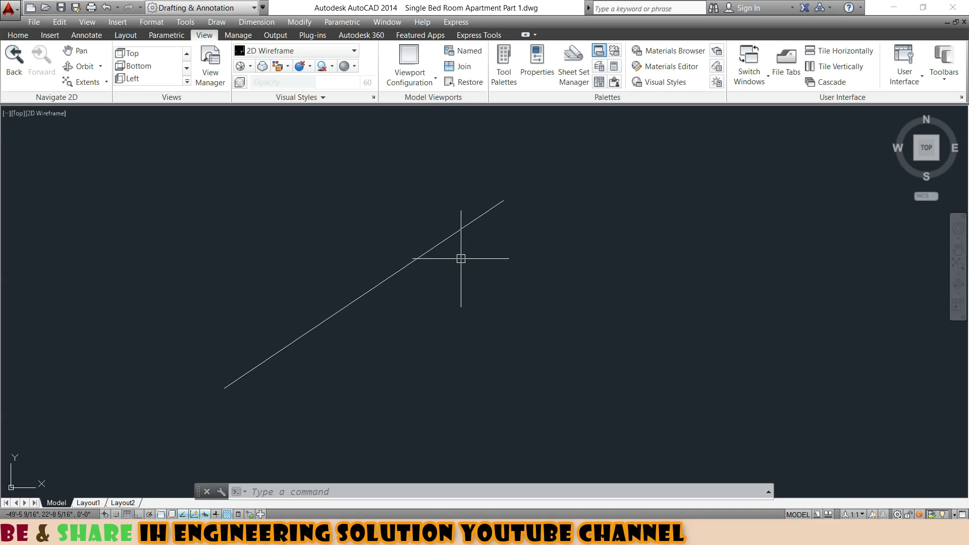
List the diagonal line with LI, showing layer 0, length 30'-0" and angle 35
{"action": "middle_click_drag", "start_coordinate": [461, 259], "coordinate": [532, 235]}
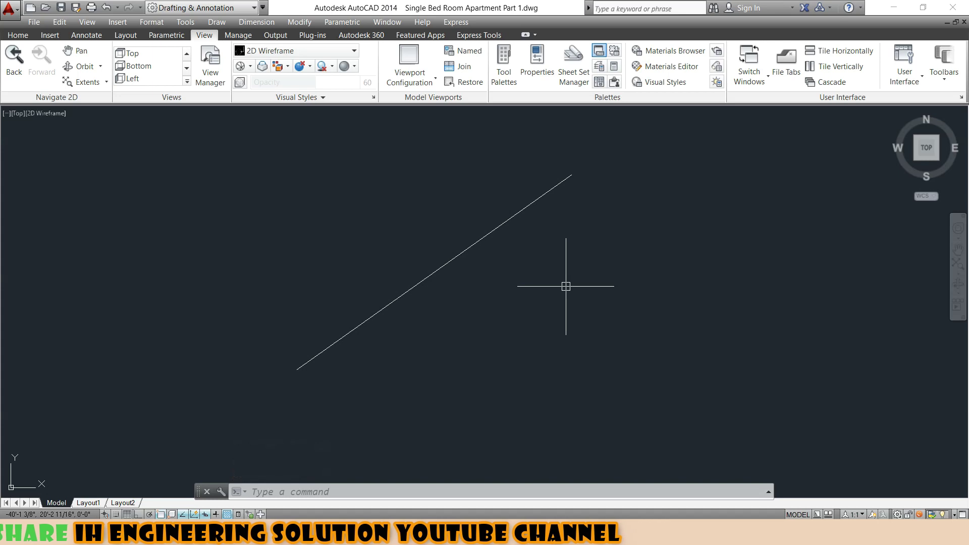
{"action": "type", "text": "li"}
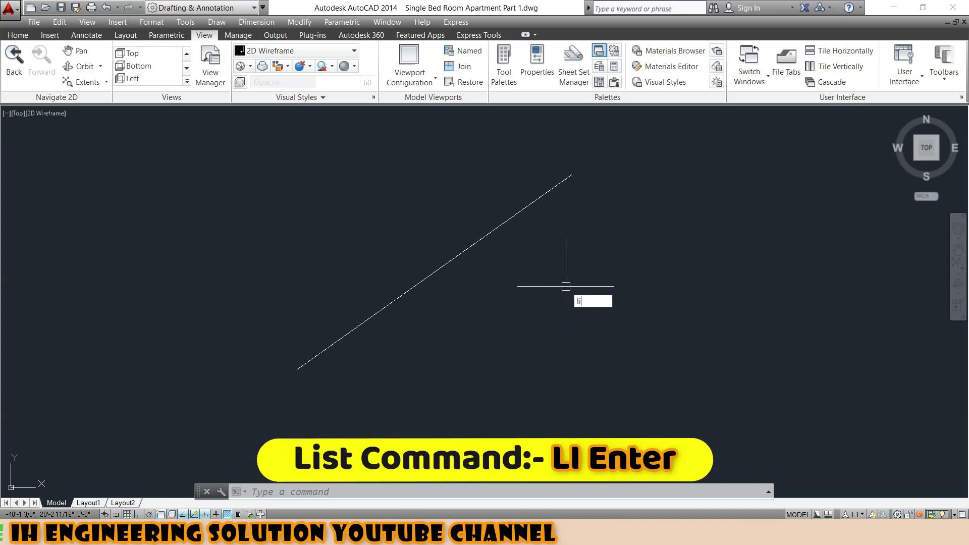
{"action": "key", "text": "Return"}
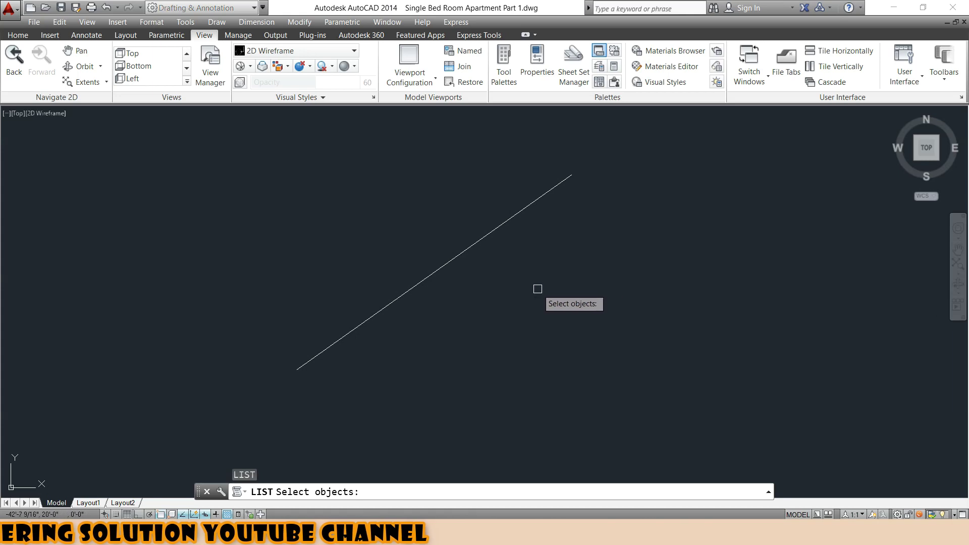
{"action": "left_click", "coordinate": [378, 312]}
{"action": "right_click", "coordinate": [378, 313]}
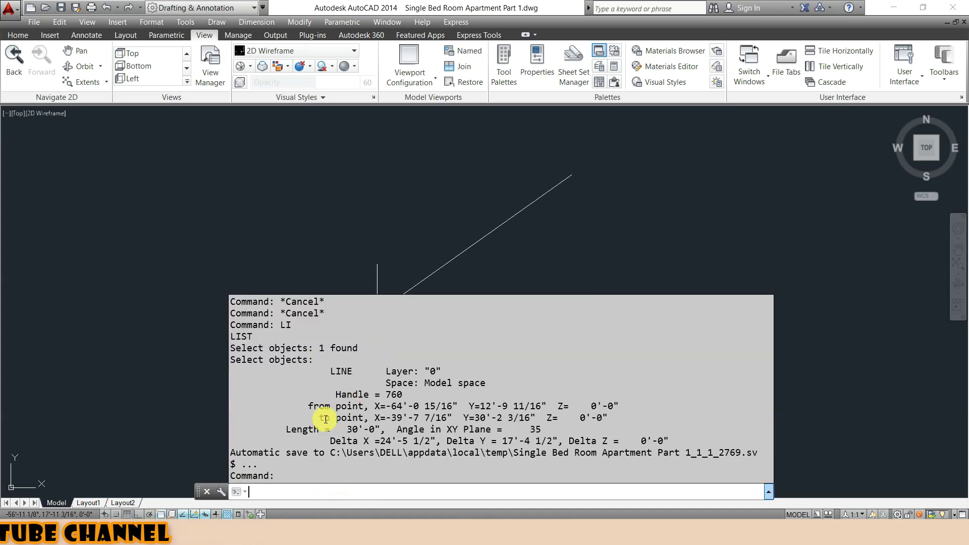
Highlight the listed start and end points, XY-plane angle, and Delta X/Y values
{"action": "left_click_drag", "start_coordinate": [331, 371], "coordinate": [459, 382]}
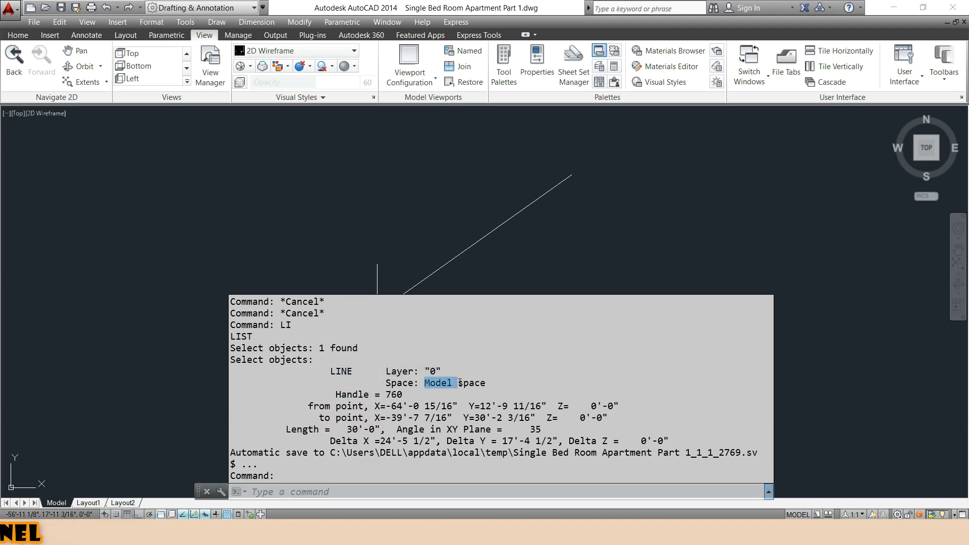
{"action": "left_click_drag", "start_coordinate": [308, 406], "coordinate": [562, 407]}
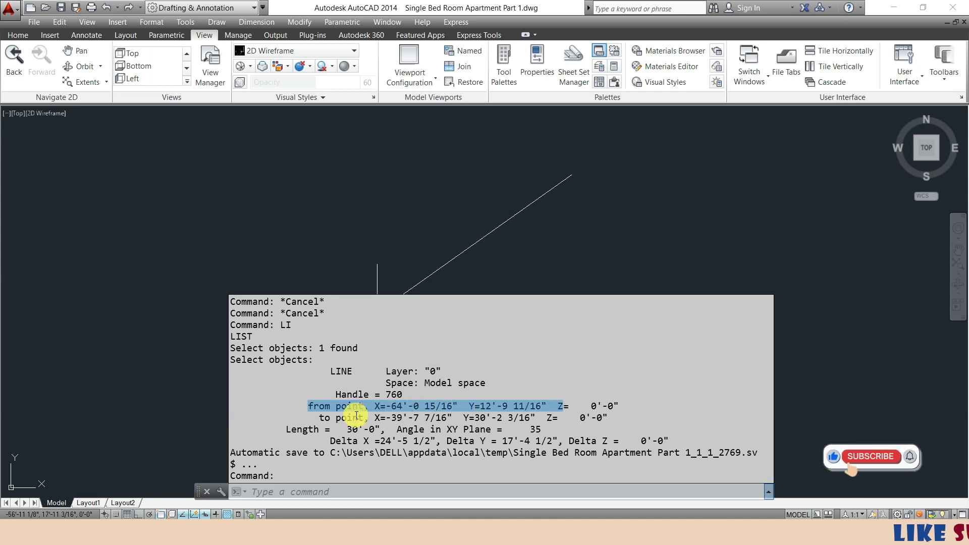
{"action": "left_click_drag", "start_coordinate": [325, 418], "coordinate": [536, 418]}
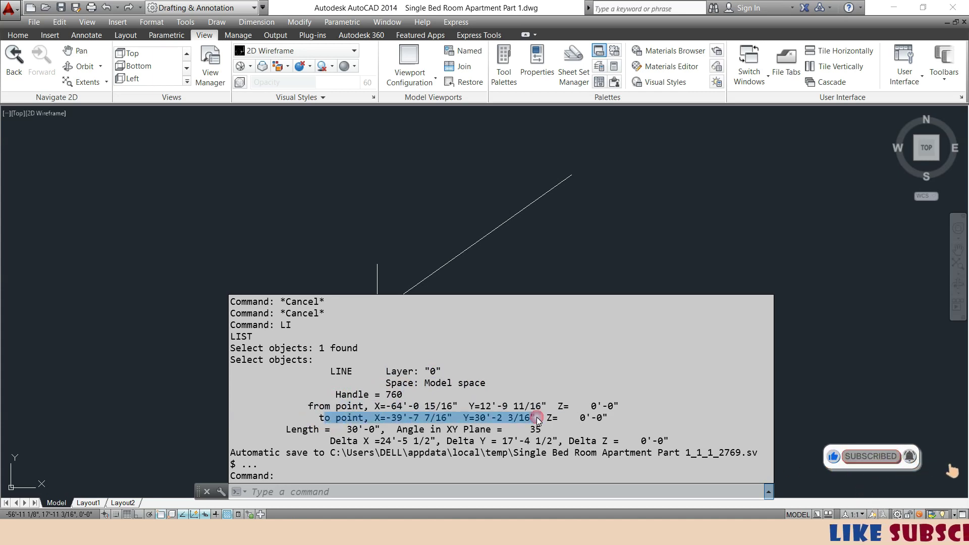
{"action": "left_click", "coordinate": [513, 419]}
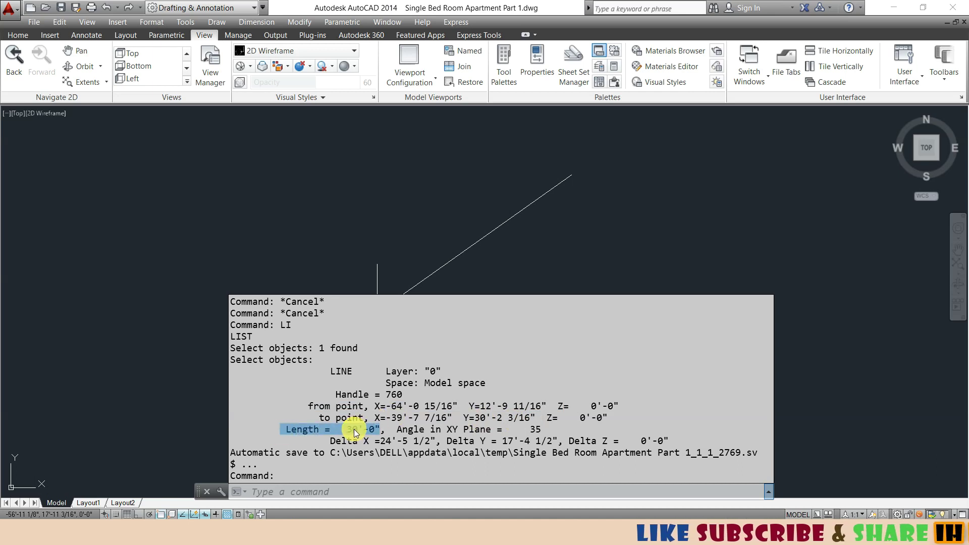
{"action": "left_click_drag", "start_coordinate": [397, 430], "coordinate": [442, 429]}
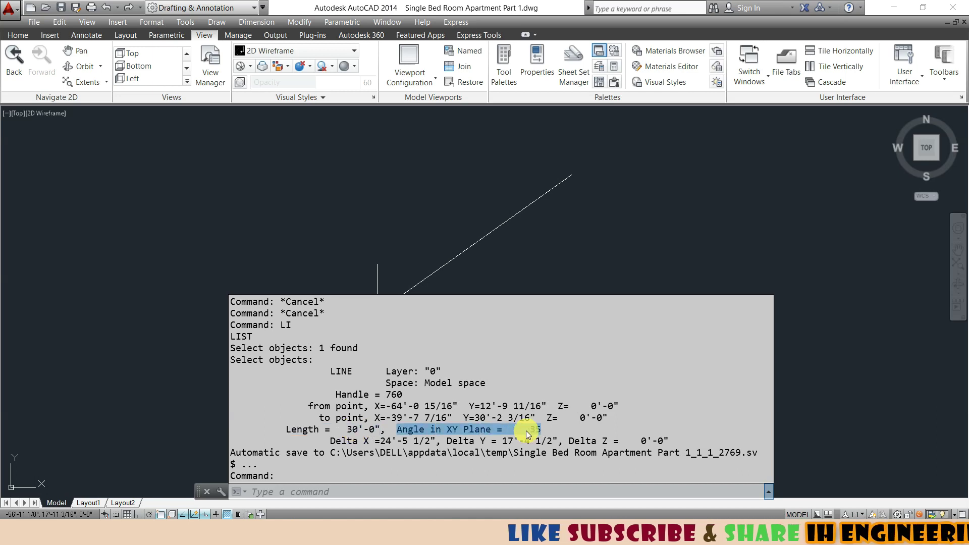
{"action": "left_click_drag", "start_coordinate": [348, 440], "coordinate": [467, 443]}
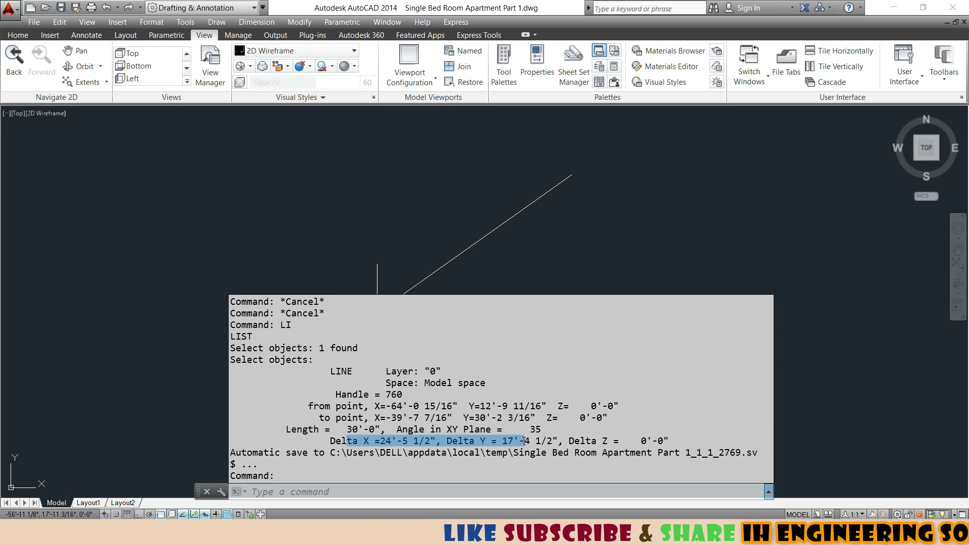
{"action": "left_click", "coordinate": [513, 429]}
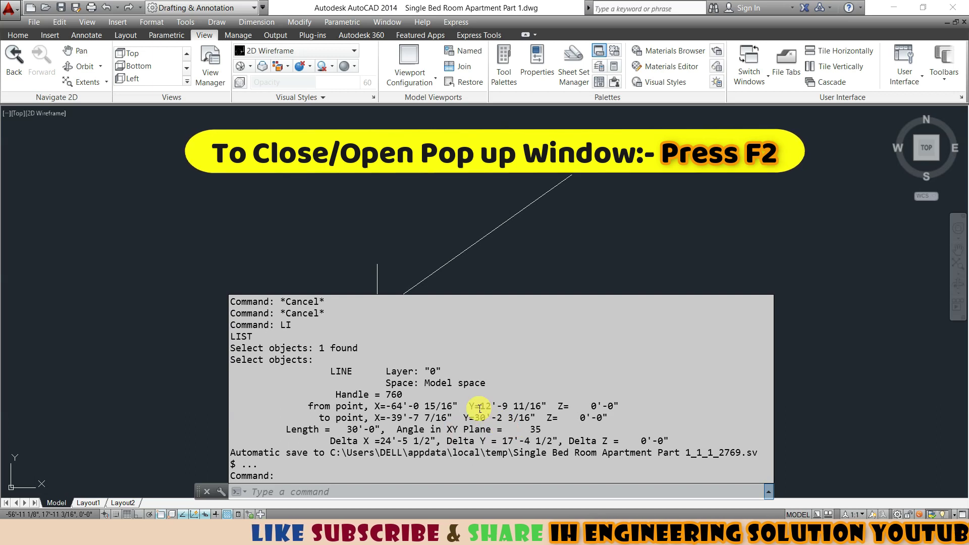
Close the listing text window with F2 and cancel any pending command
{"action": "key", "text": "F2"}
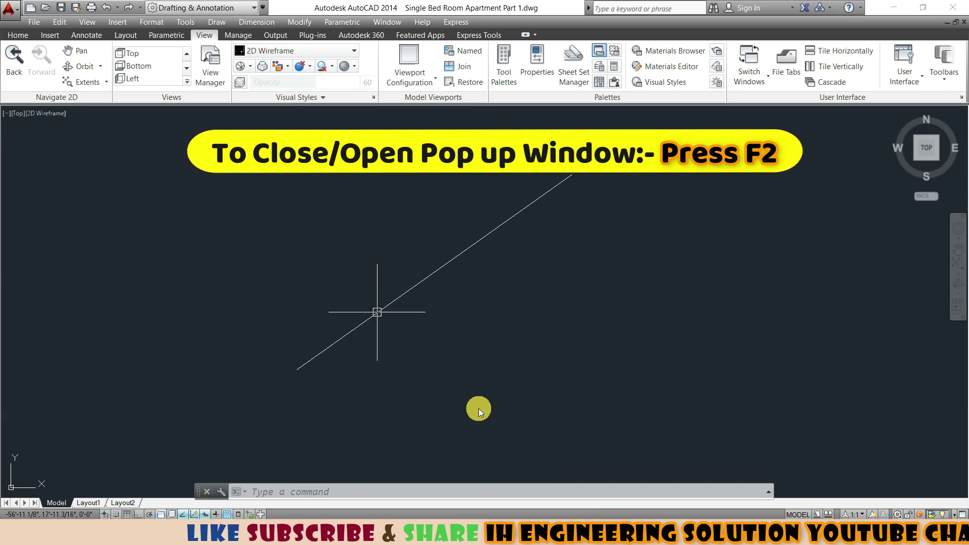
{"action": "key", "text": "F2"}
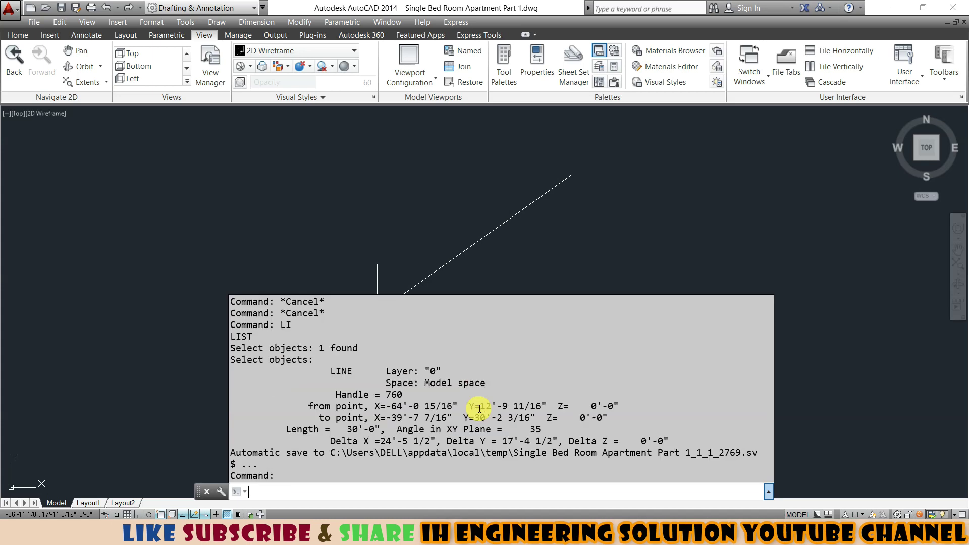
{"action": "key", "text": "F2"}
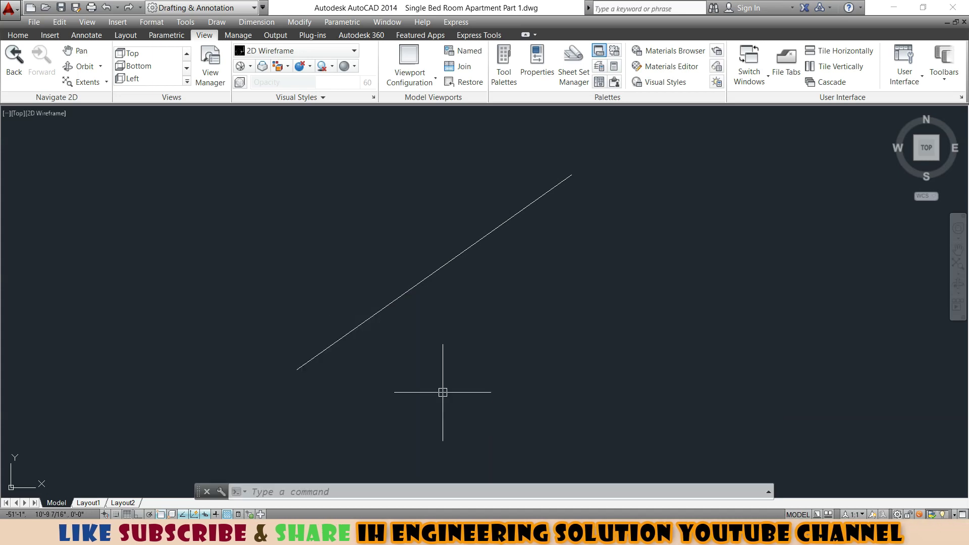
{"action": "key", "text": "Escape"}
{"action": "key", "text": "Escape"}
{"action": "key", "text": "Escape"}
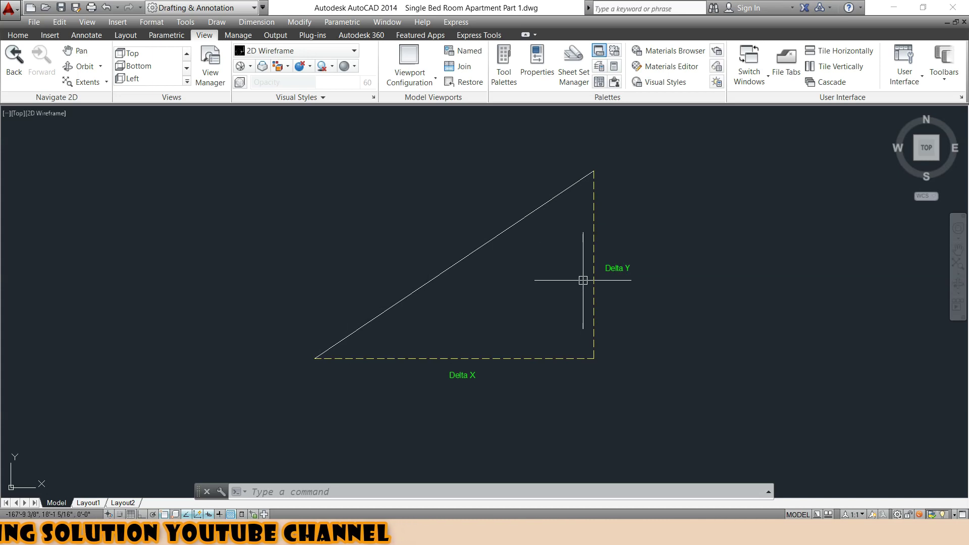
{"action": "type", "text": "li"}
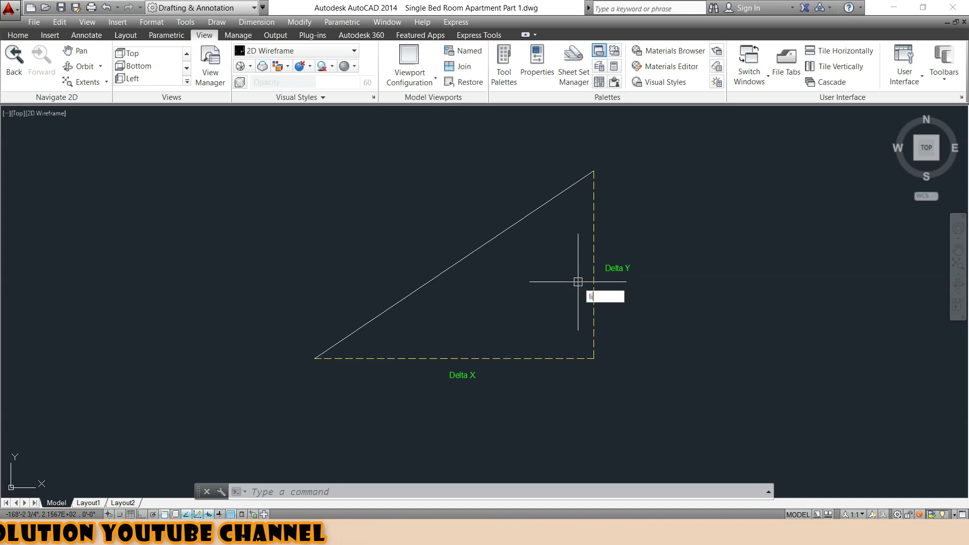
{"action": "key", "text": "Return"}
{"action": "left_click", "coordinate": [505, 231]}
{"action": "key", "text": "Return"}
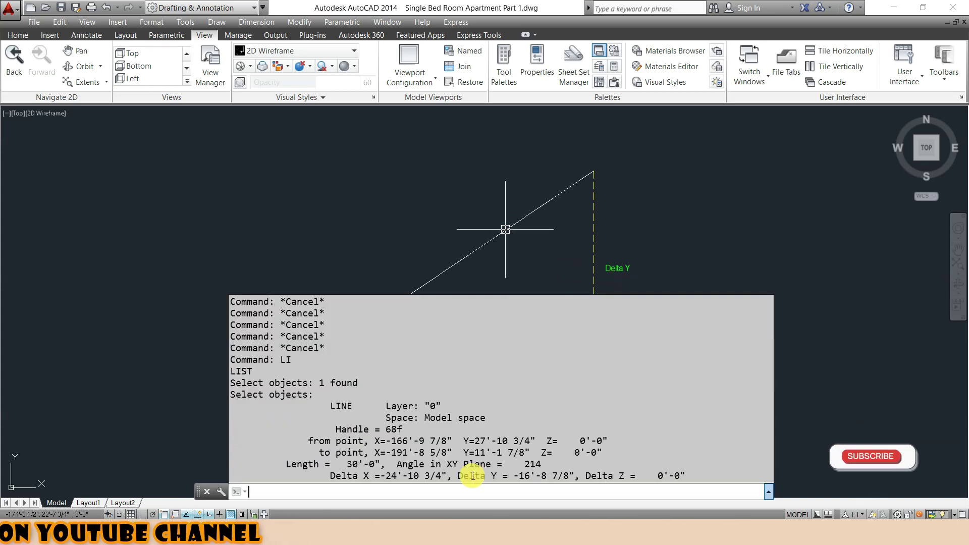
{"action": "left_click", "coordinate": [402, 479]}
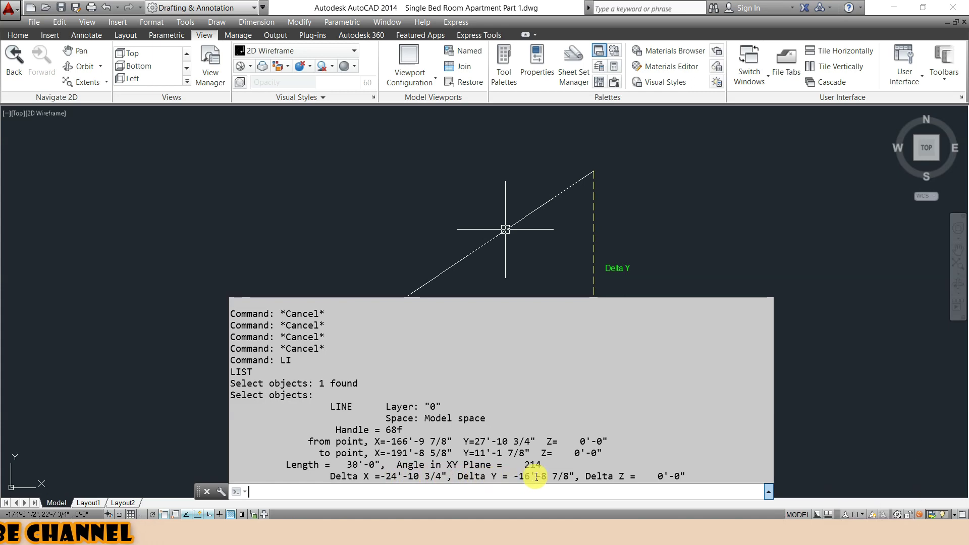
{"action": "key", "text": "Escape"}
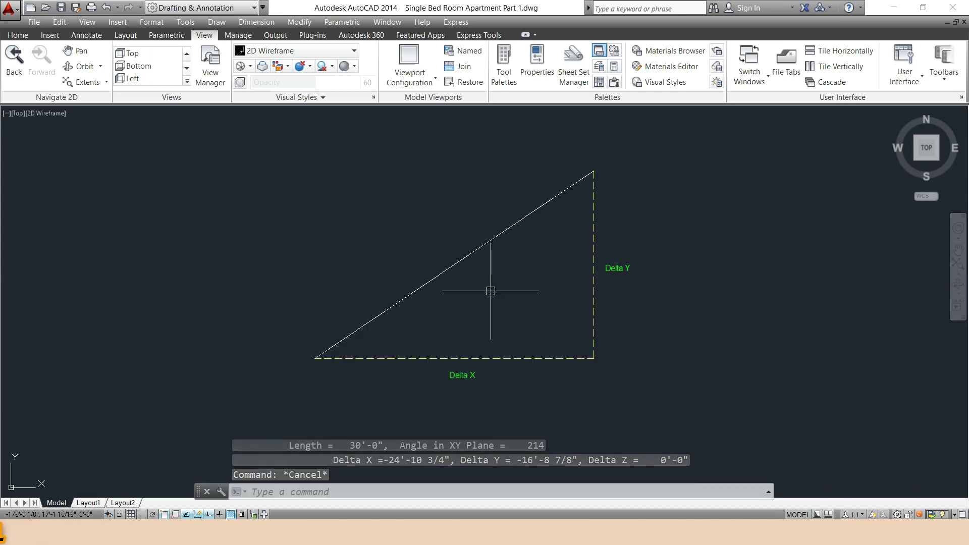
Pan and zoom back to the full plan showing bed room, toilet and kitchen
{"action": "middle_click_drag", "start_coordinate": [299, 297], "coordinate": [592, 294]}
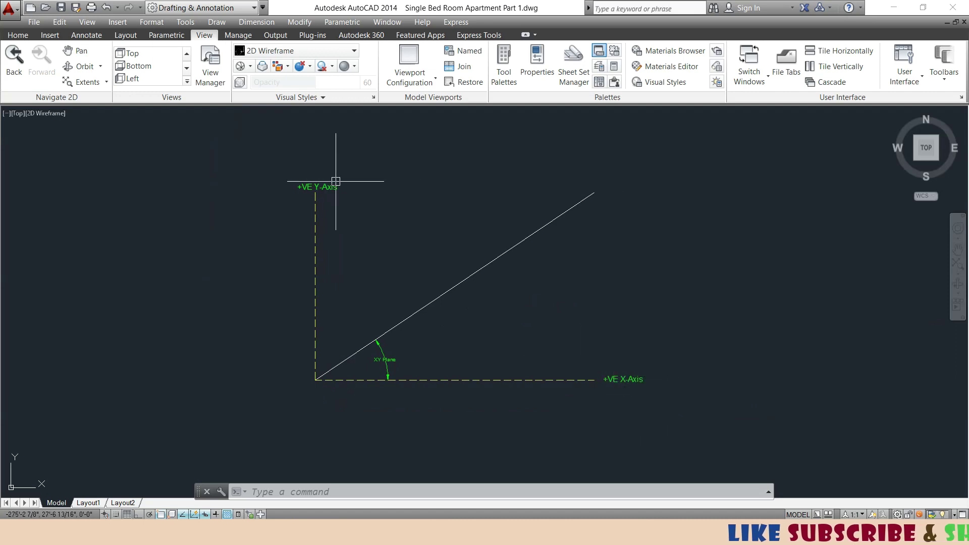
{"action": "scroll", "coordinate": [371, 318], "scroll_direction": "up", "scroll_amount": 3}
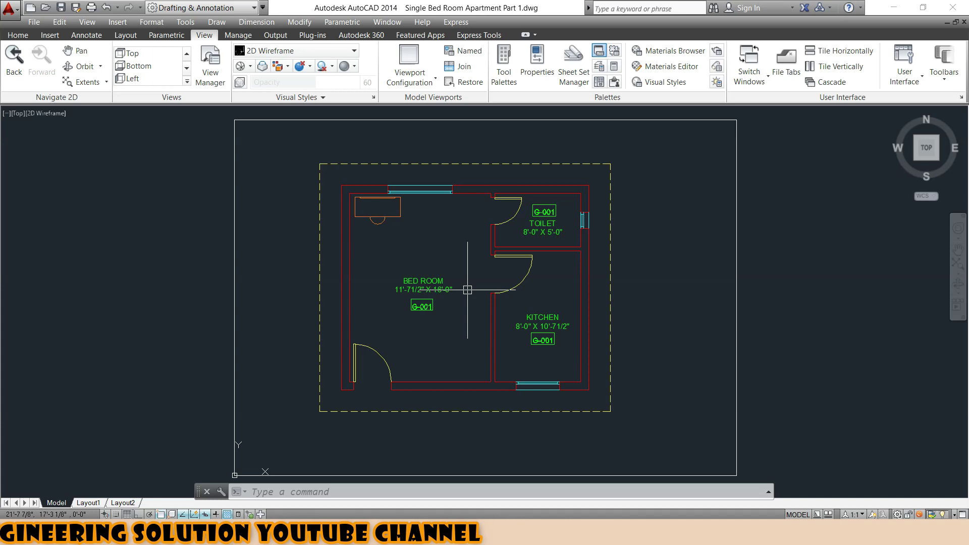
Measure 13'-1 1/2" along the bedroom's top wall with DI and expand the history
{"action": "type", "text": "DI"}
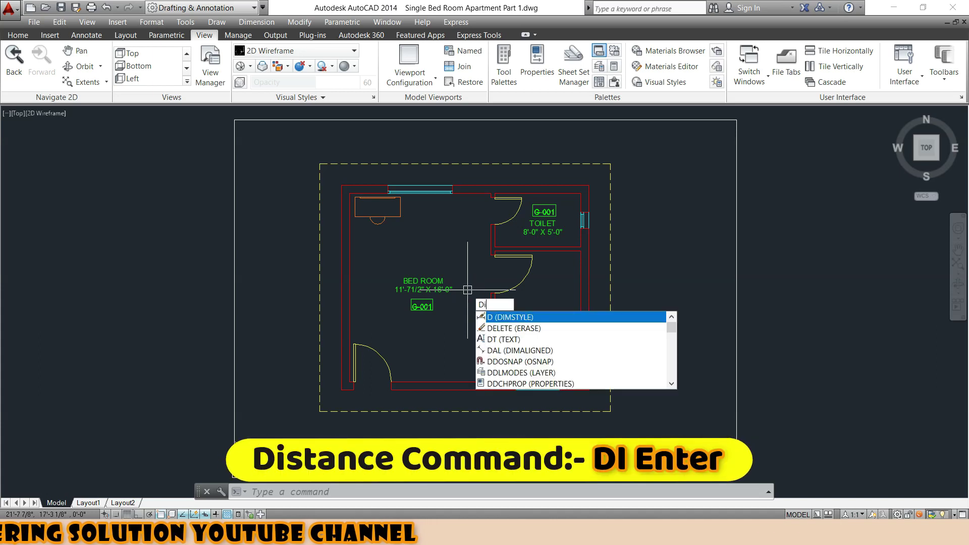
{"action": "key", "text": "Return"}
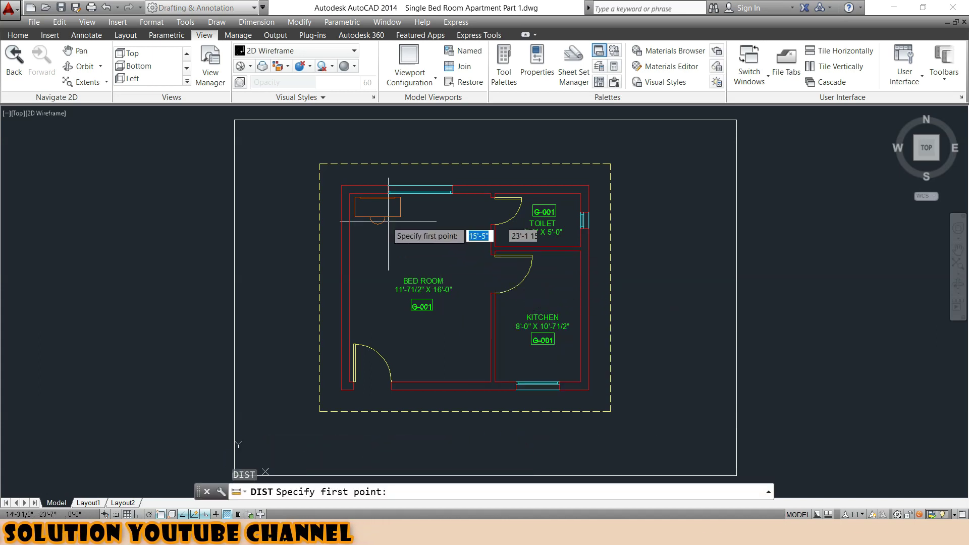
{"action": "left_click", "coordinate": [349, 194]}
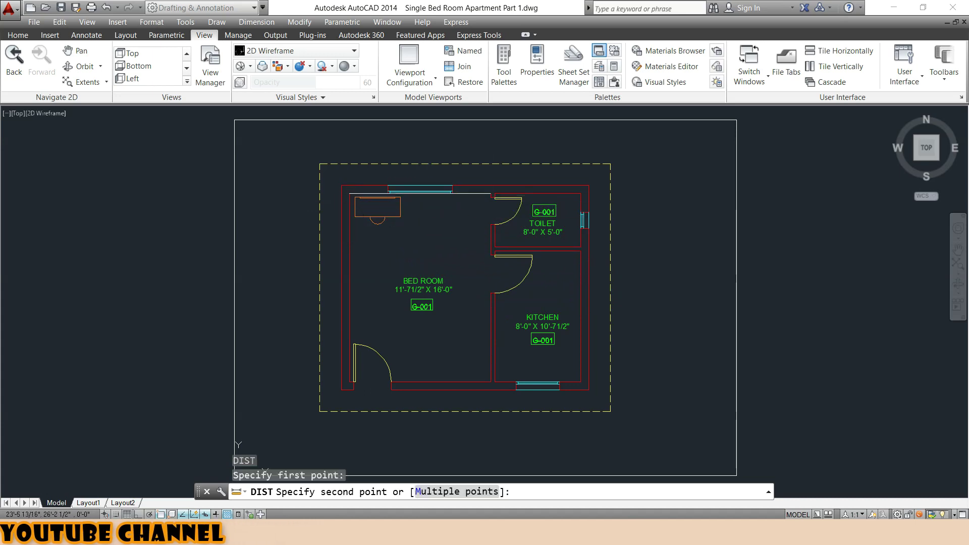
{"action": "left_click", "coordinate": [487, 198]}
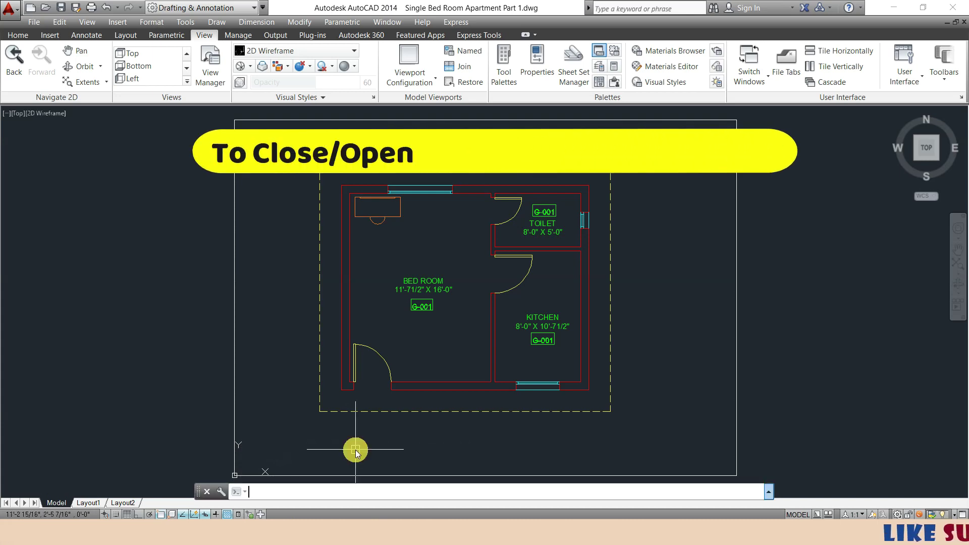
{"action": "key", "text": "F2"}
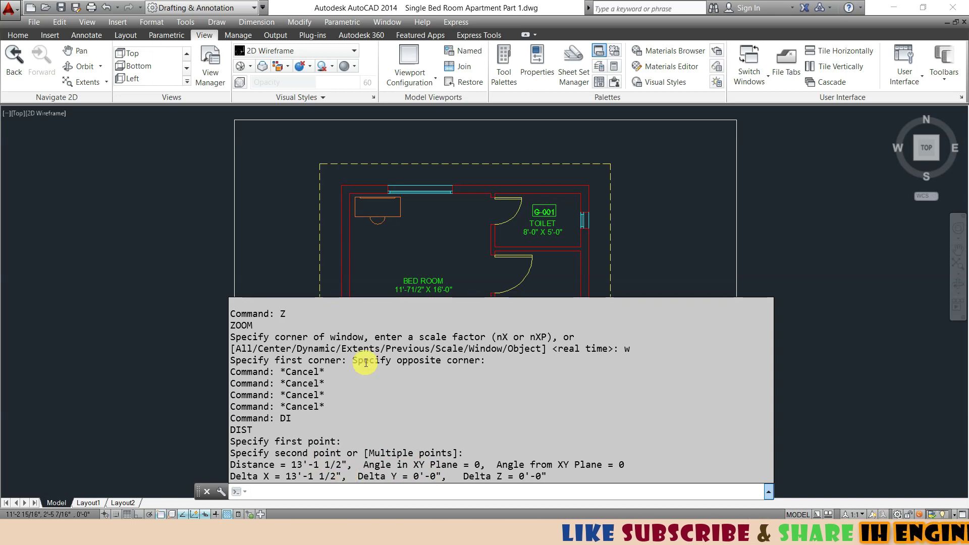
Measure the bedroom's top window as 6'-0" with DI, then zoom to the toilet
{"action": "key", "text": "F2"}
{"action": "scroll", "coordinate": [382, 186], "scroll_direction": "up", "scroll_amount": 4}
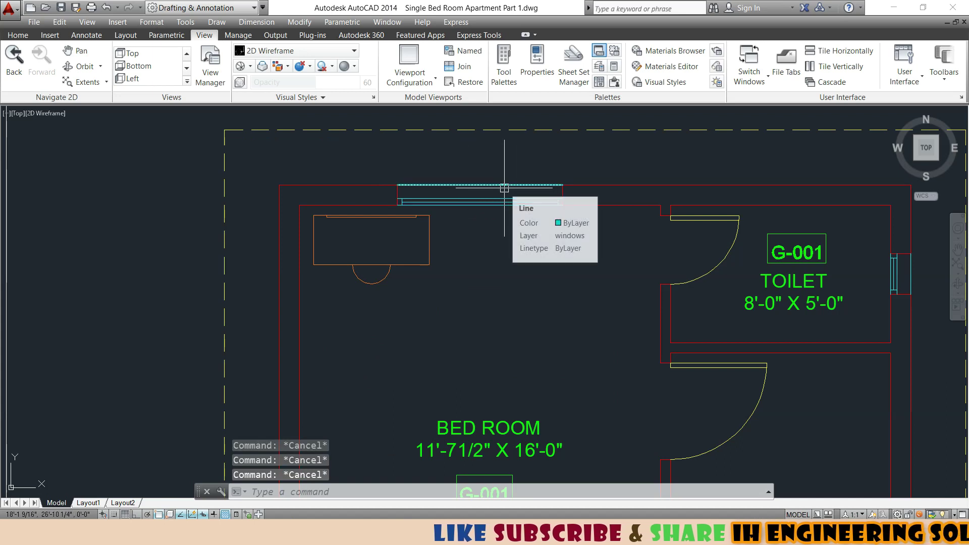
{"action": "type", "text": "di"}
{"action": "key", "text": "Return"}
{"action": "left_click", "coordinate": [397, 184]}
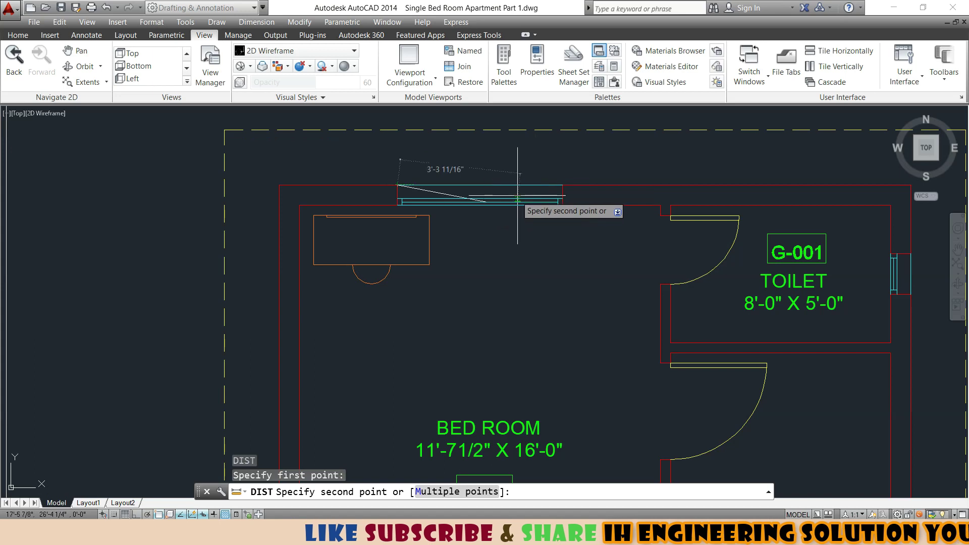
{"action": "left_click", "coordinate": [562, 184]}
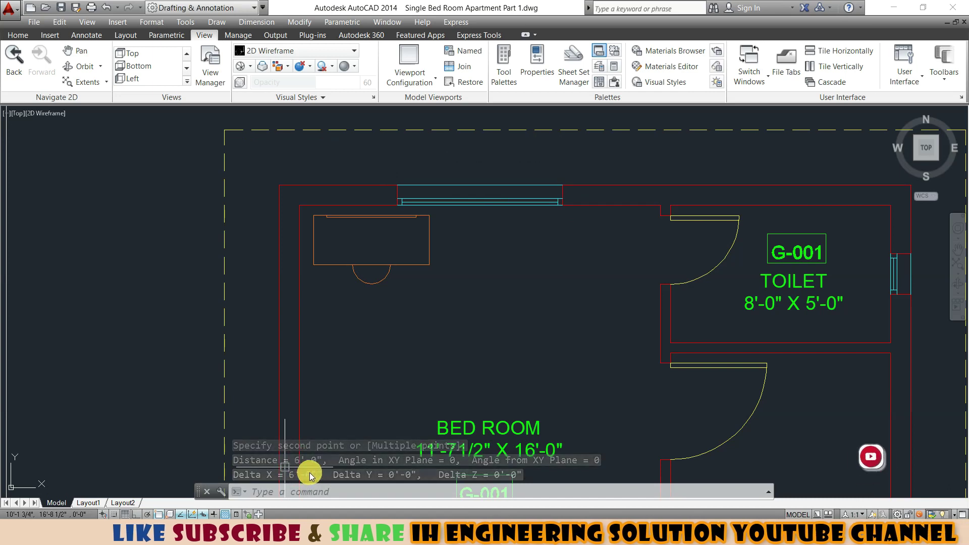
{"action": "middle_click_drag", "start_coordinate": [847, 271], "coordinate": [574, 271]}
{"action": "scroll", "coordinate": [574, 271], "scroll_direction": "up", "scroll_amount": 2}
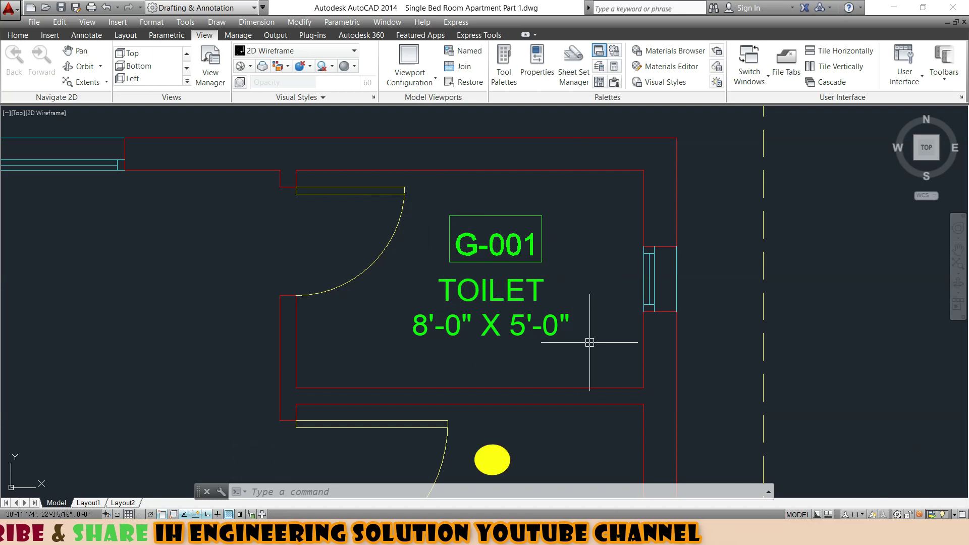
Measure the toilet diagonally as 9'-5 3/16", checking Delta X 8'-0" and Delta Y 5'-0"
{"action": "type", "text": "di"}
{"action": "key", "text": "Return"}
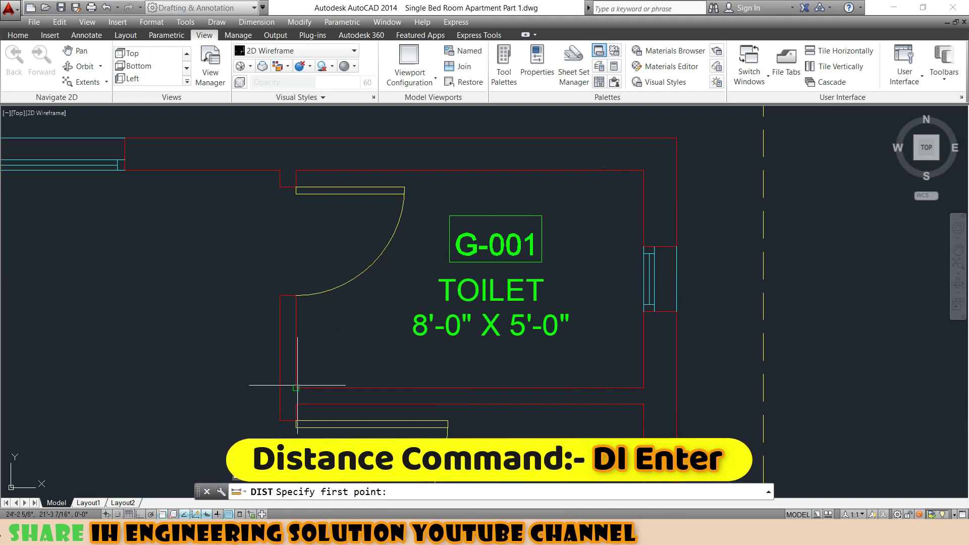
{"action": "left_click", "coordinate": [296, 387]}
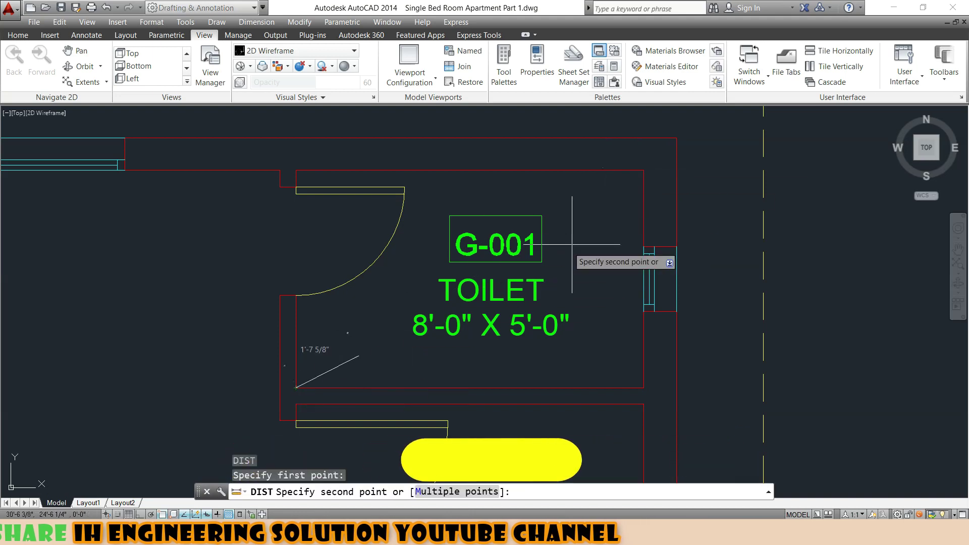
{"action": "left_click", "coordinate": [643, 171]}
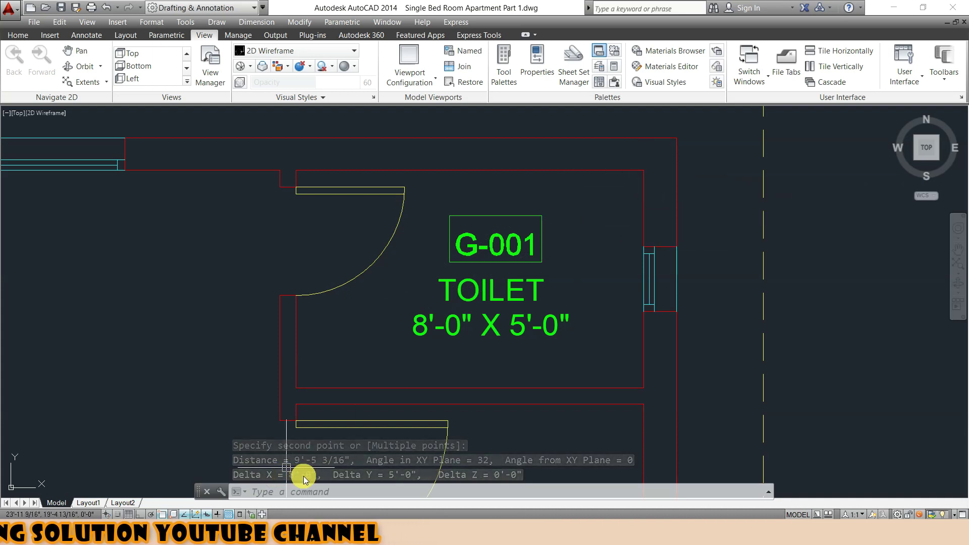
{"action": "key", "text": "F2"}
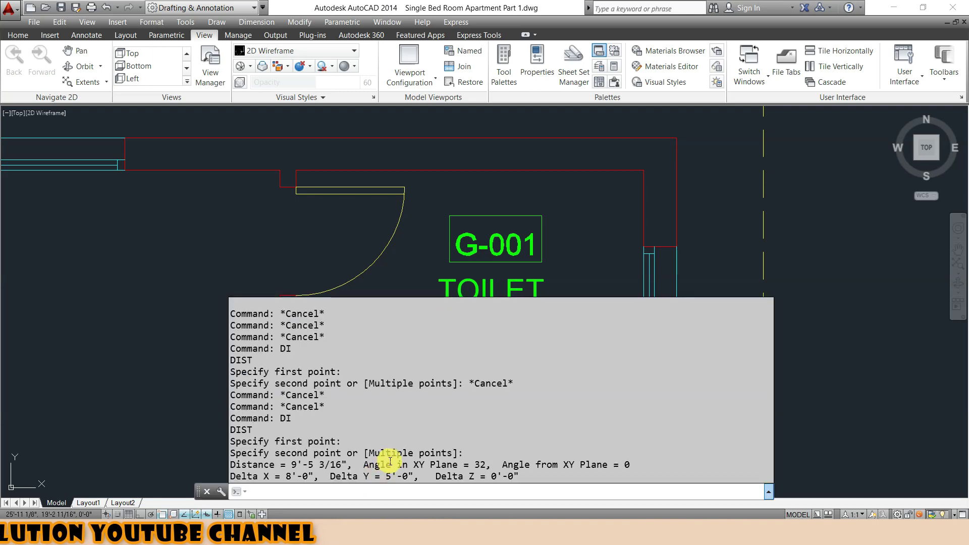
{"action": "double_click", "coordinate": [296, 476]}
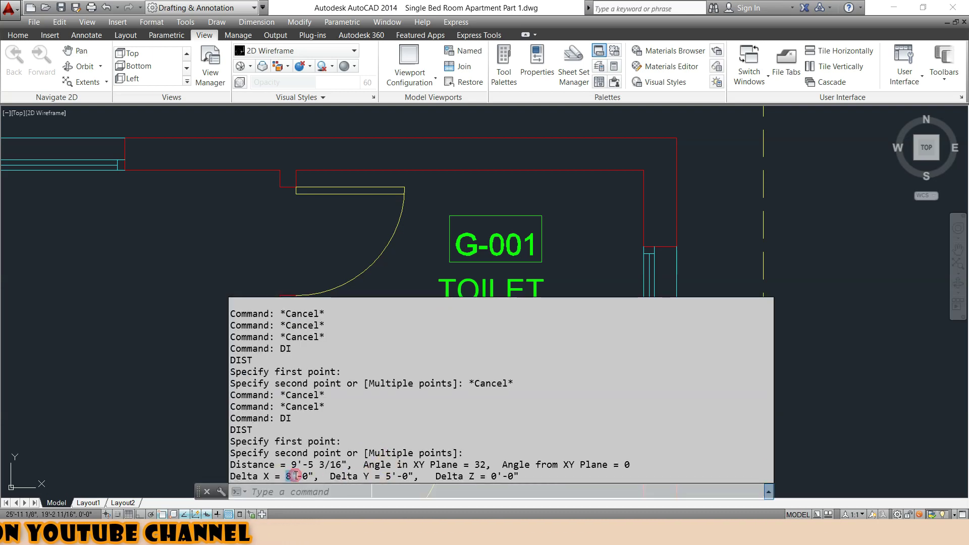
{"action": "left_click", "coordinate": [388, 475]}
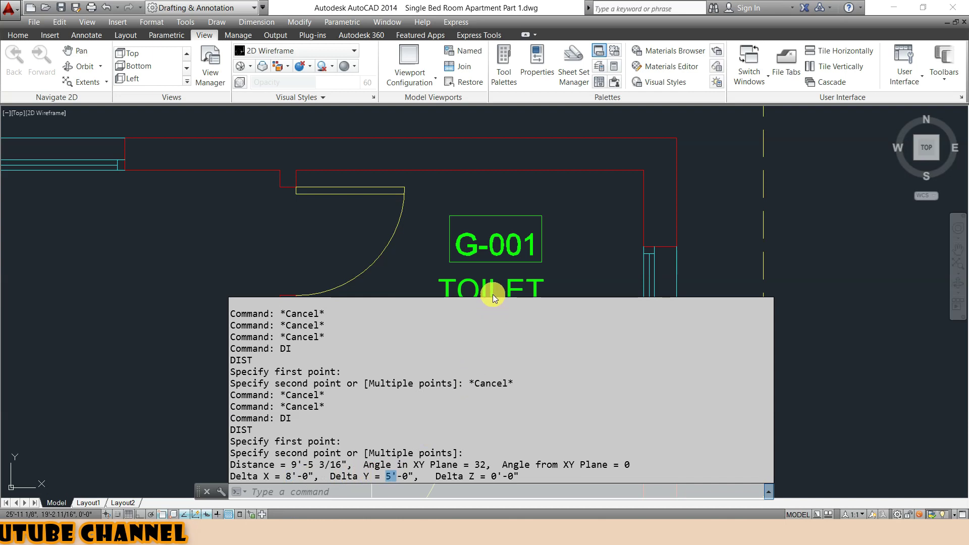
{"action": "key", "text": "F2"}
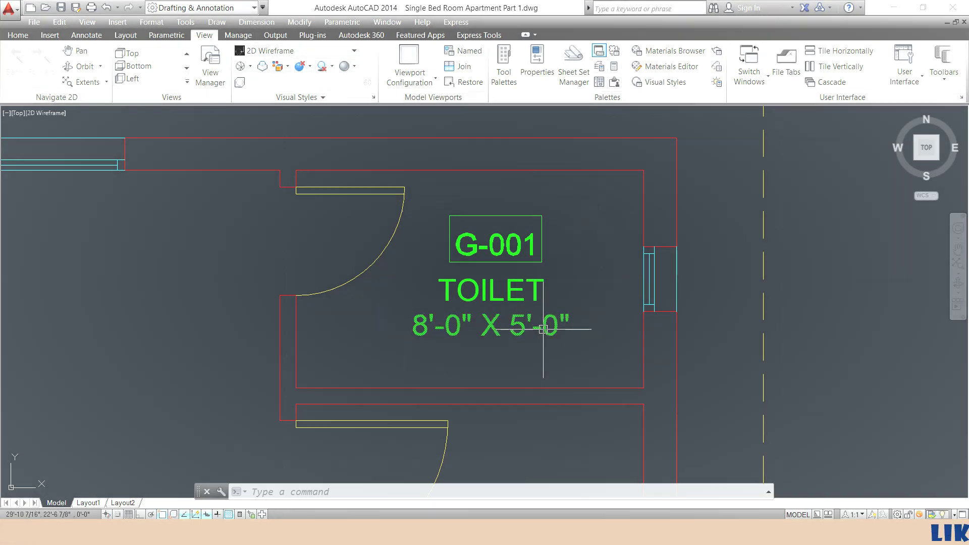
Zoom out and recenter on the whole plan with bed room, toilet and kitchen
{"action": "scroll", "coordinate": [543, 331], "scroll_direction": "down", "scroll_amount": 6}
{"action": "middle_click_drag", "start_coordinate": [601, 217], "coordinate": [588, 229]}
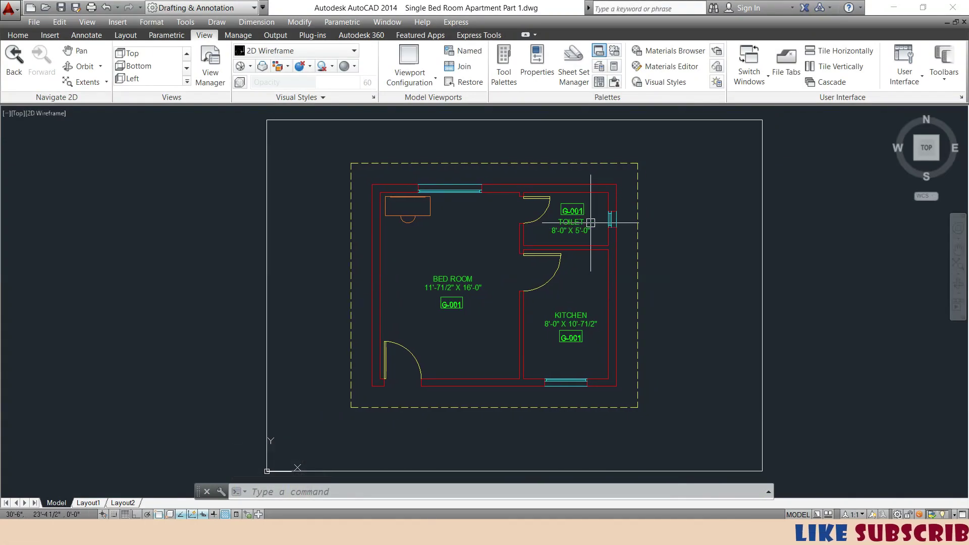